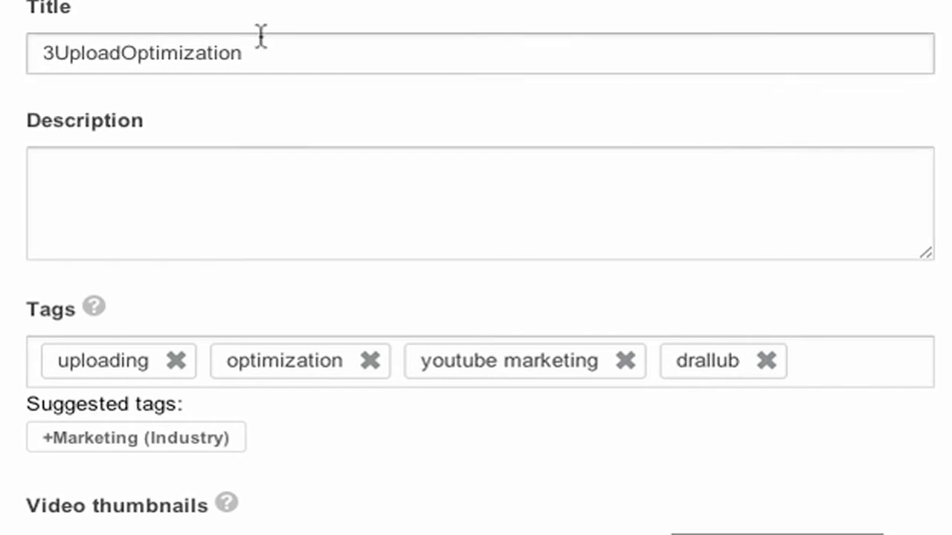
Step: Replace the video title with 'Uploading videos on youtube - optimizing for search engines'
drag(309, 52, 31, 54)
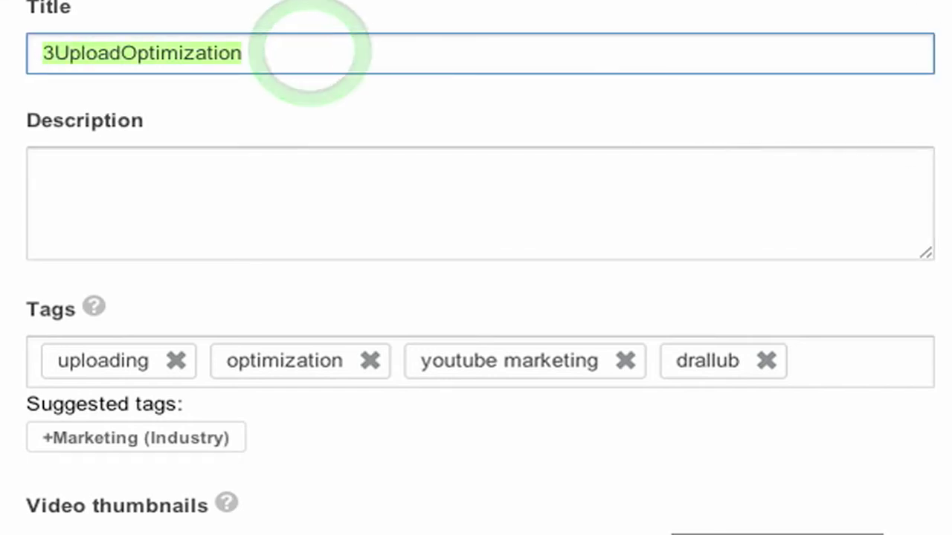
text(Upload)
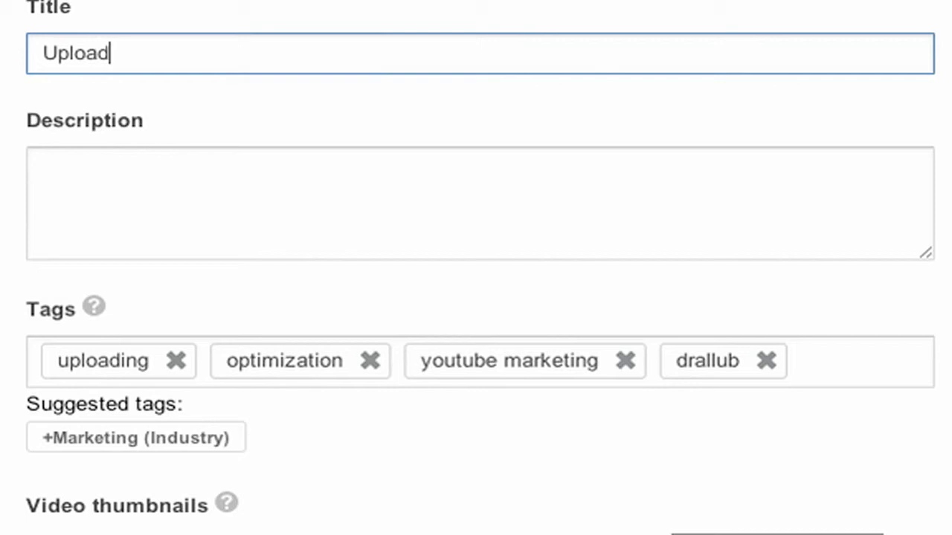
text(ing videos on youtu)
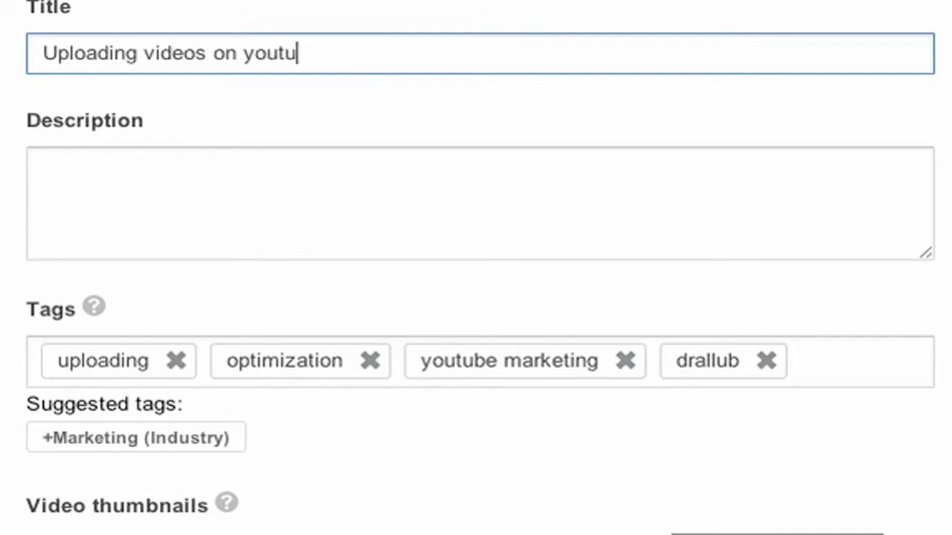
text(be - optimizin)
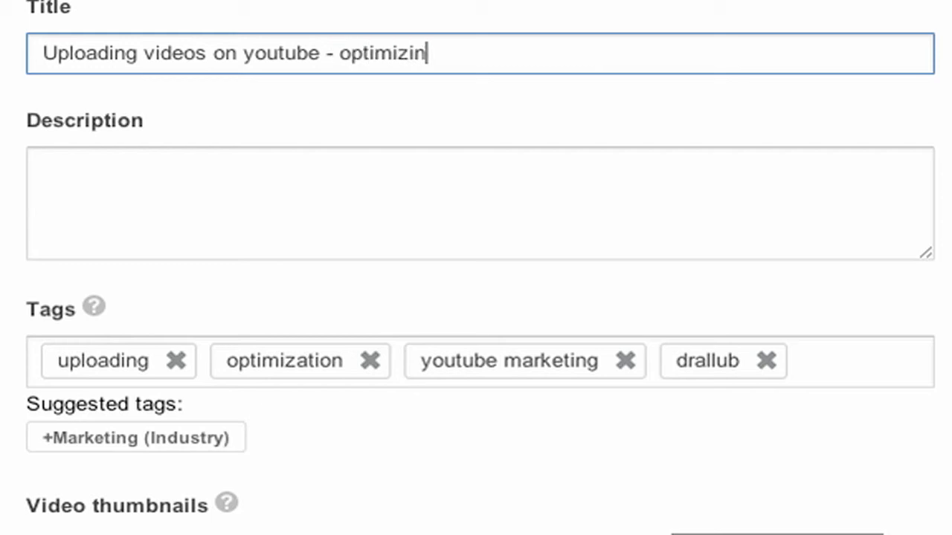
text(g for search engines)
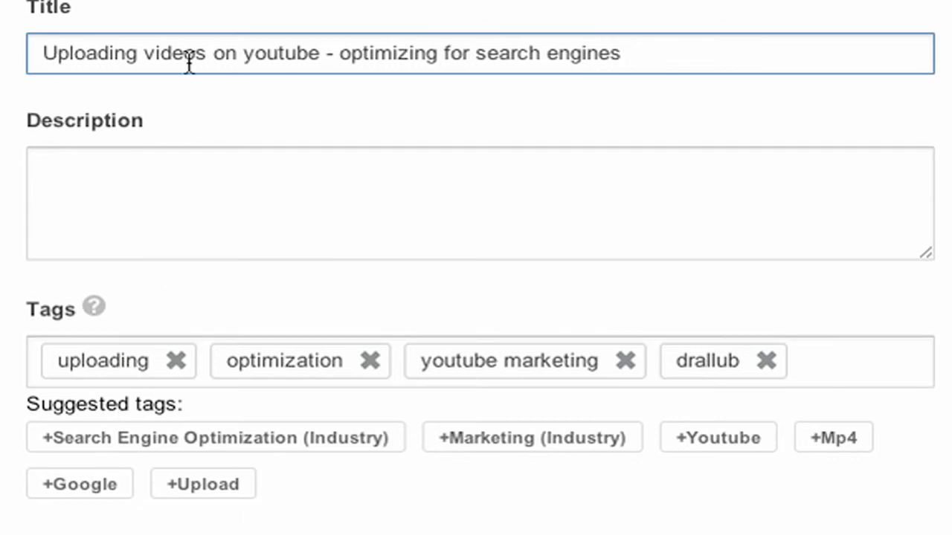
click(197, 362)
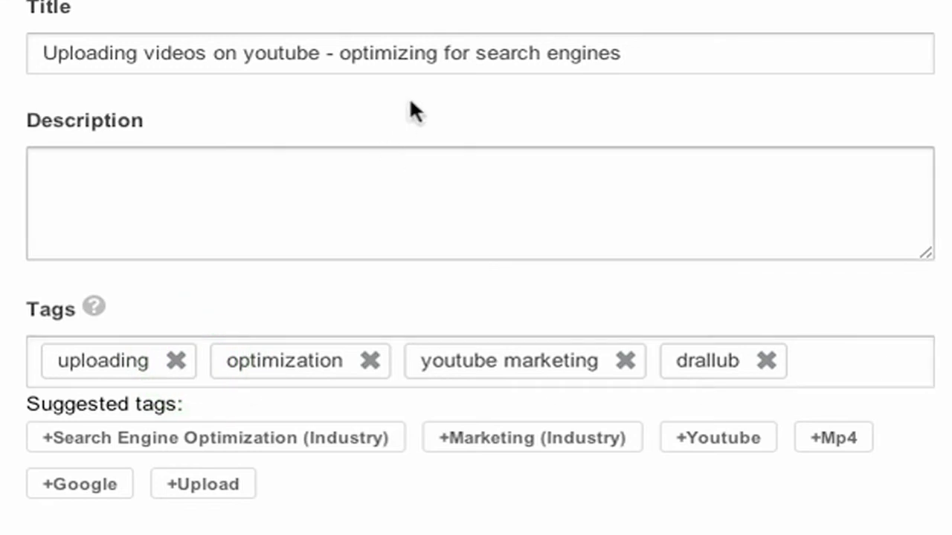
Step: Add the tags 'videos youtube' after 'uploading' and 'drallub' at the end of the tag list
key(Left)
key(Left)
key(Left)
key(Left)
key(Left)
key(Left)
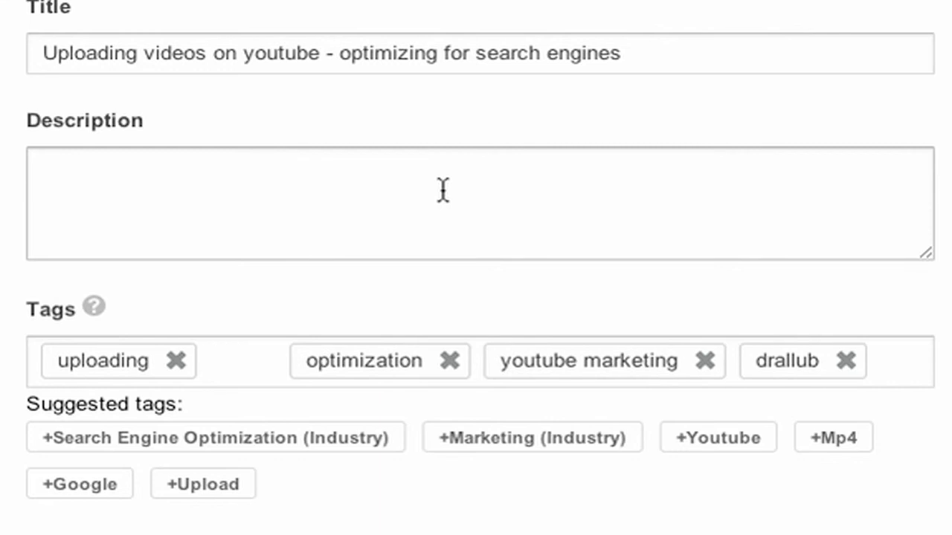
text(videos youtube)
key(Return)
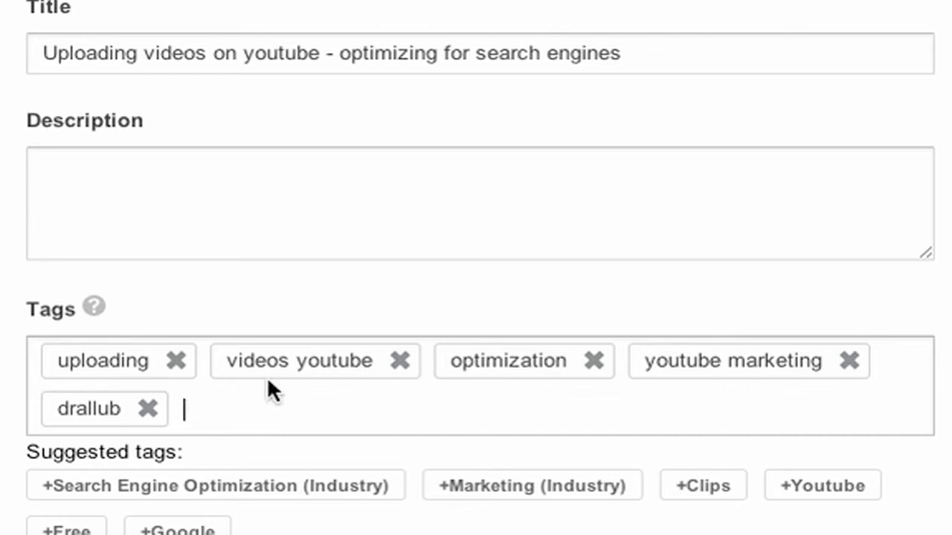
text(drallub)
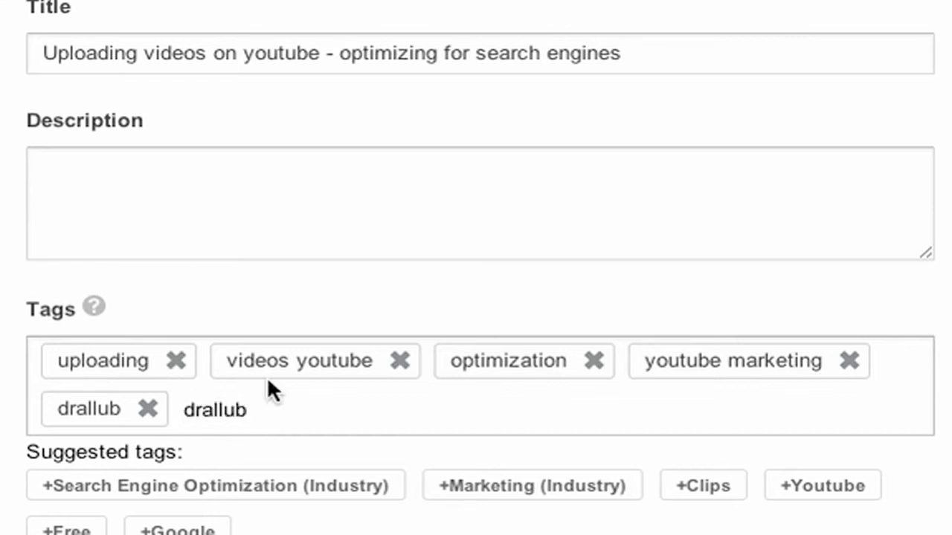
key(Return)
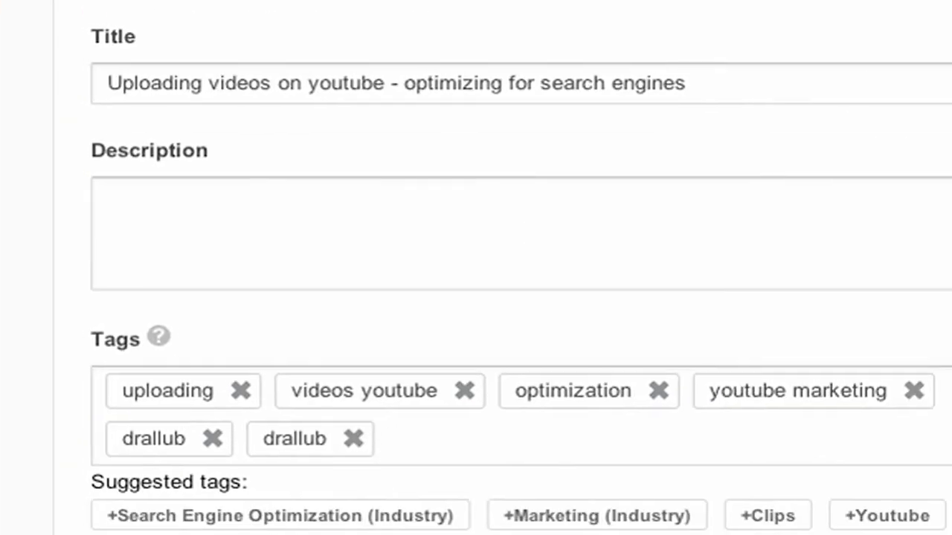
click(311, 446)
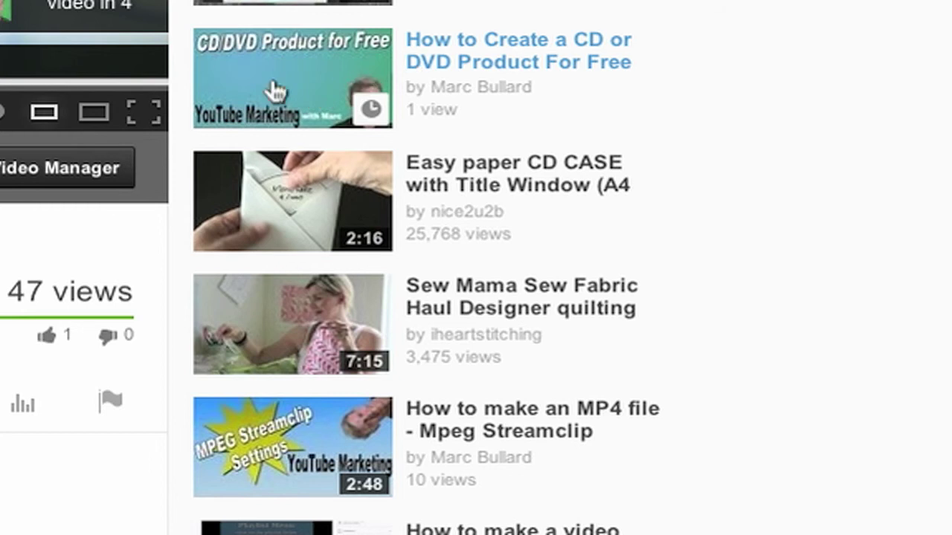
scroll(446, 59, down, 5)
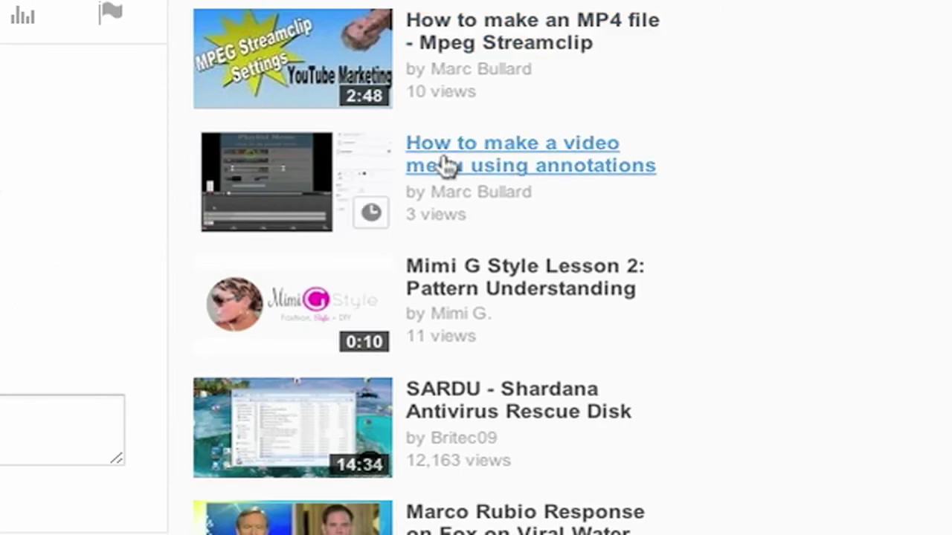
scroll(483, 194, down, 8)
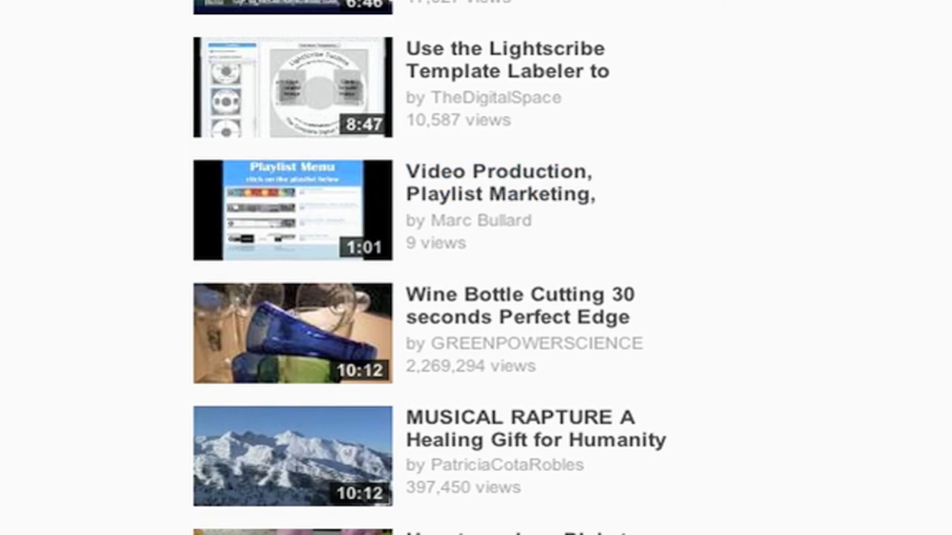
scroll(488, 197, down, 7)
scroll(483, 268, down, 3)
scroll(483, 268, up, 15)
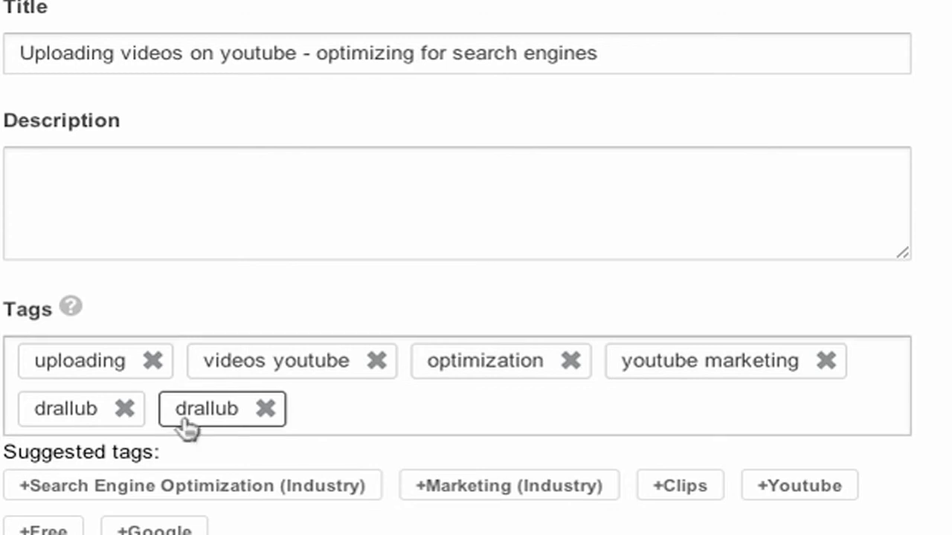
Step: Deselect the drallub tag chip and put the cursor in the YouTube site search box
click(401, 418)
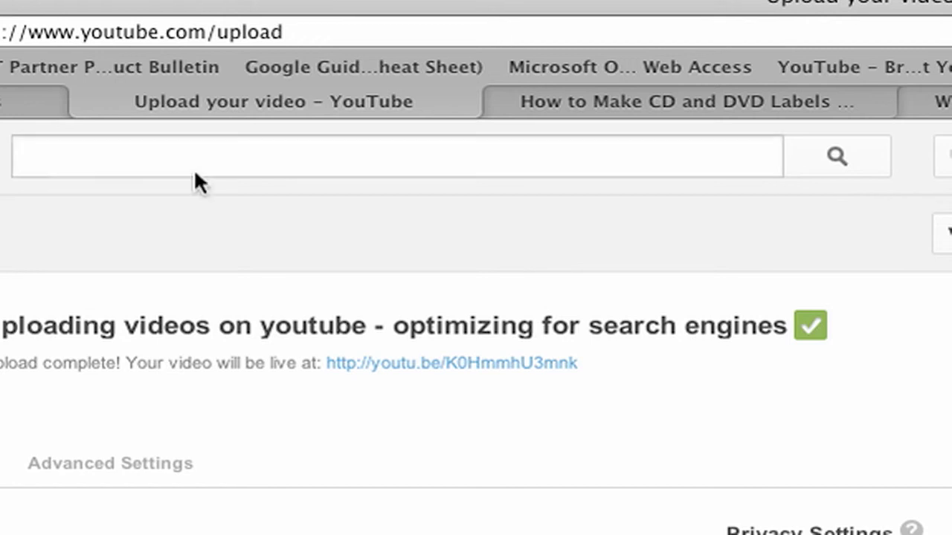
click(221, 161)
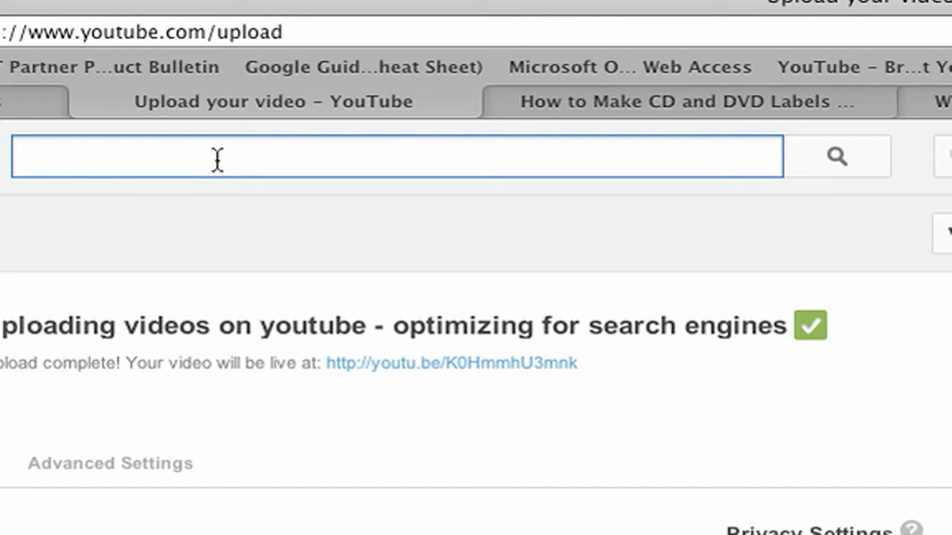
Step: Search YouTube for JJJKKKLLL, then JIKILI, then JIKILI123, which returns no video results
text(JJJKKKL)
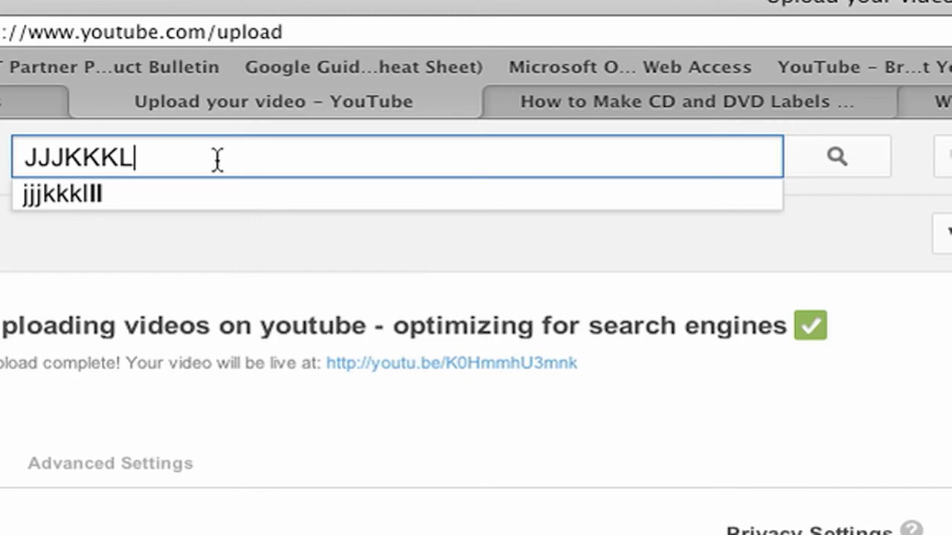
text(LL)
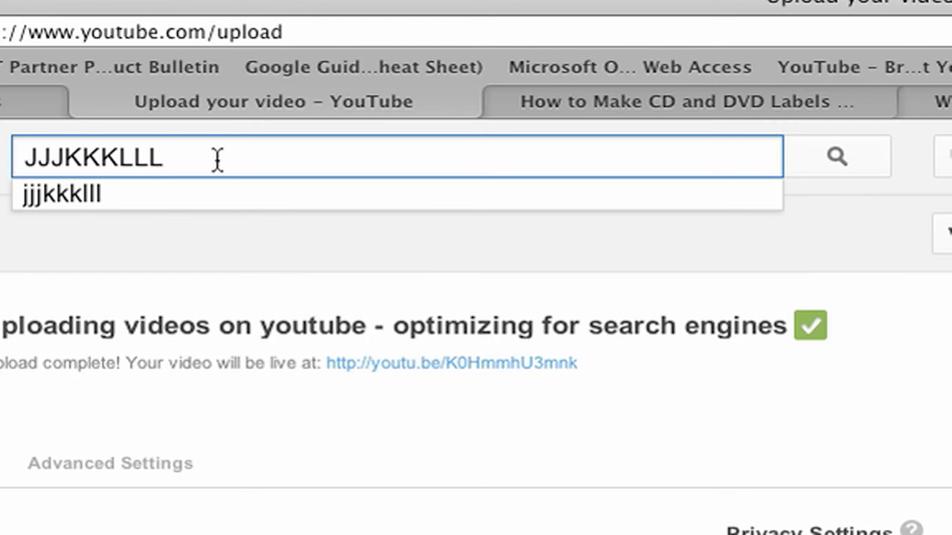
key(Return)
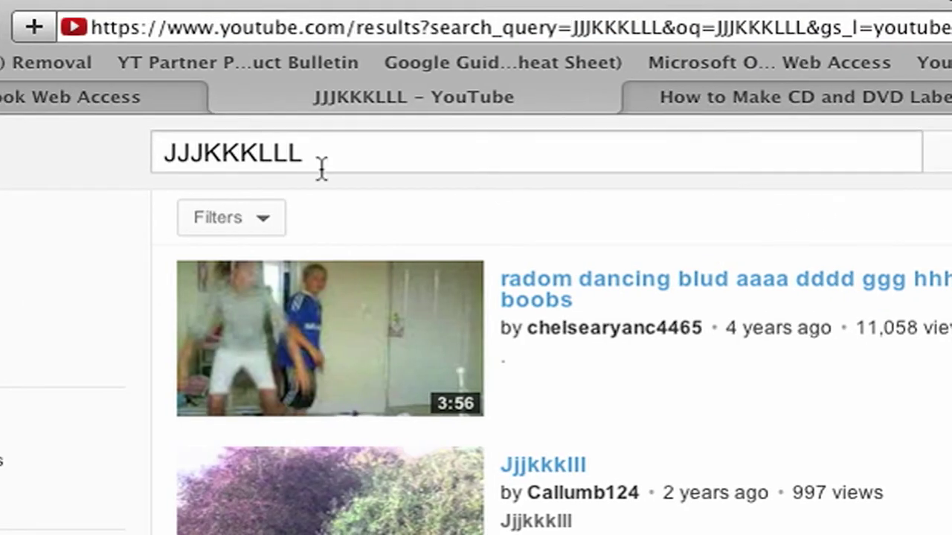
click(40, 154)
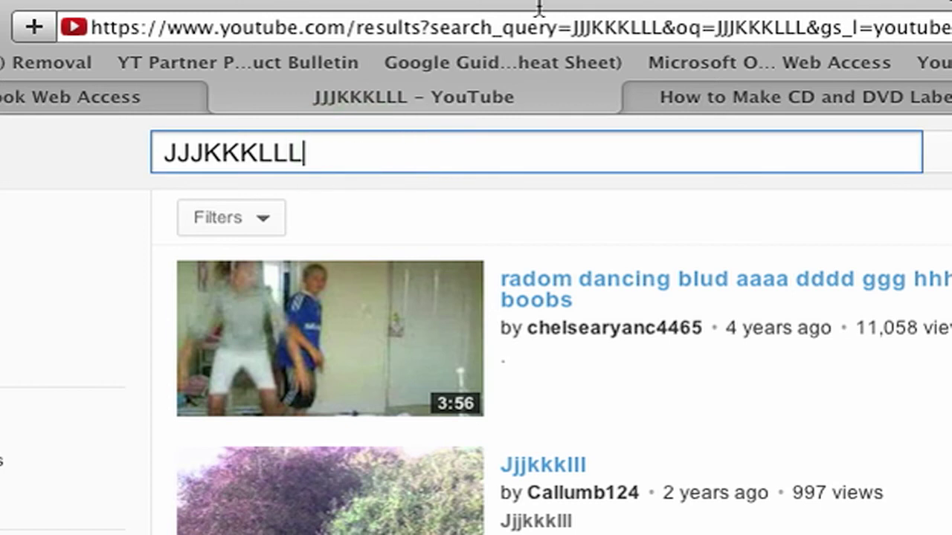
drag(349, 153, 166, 149)
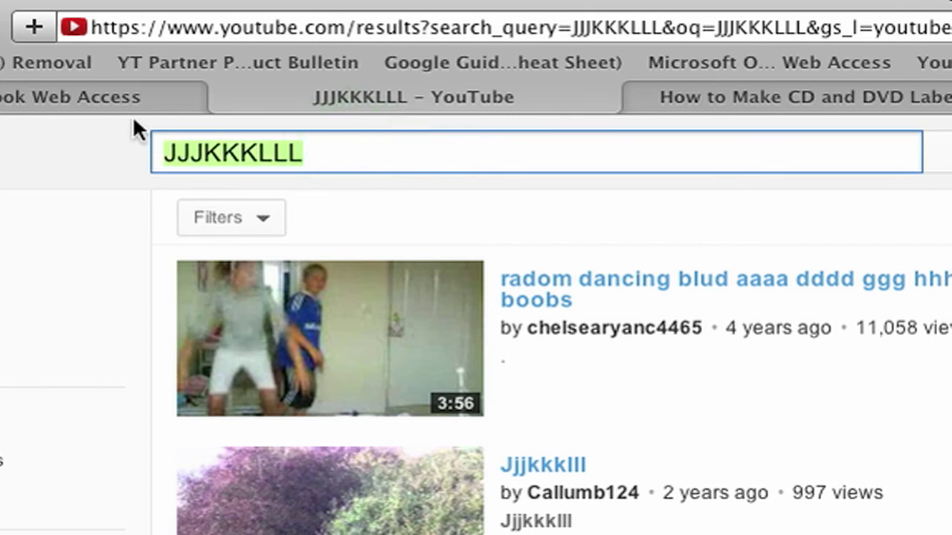
text(JIKI)
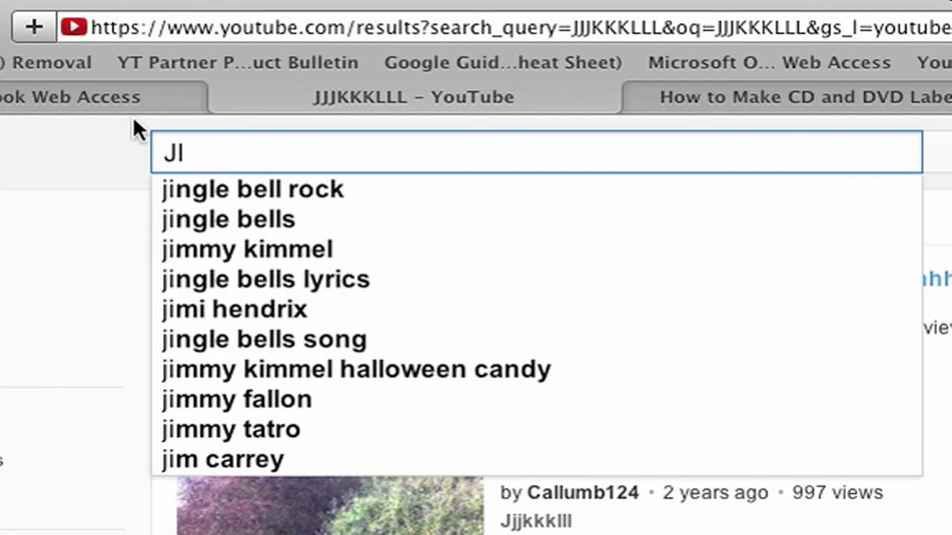
text(LI)
key(Return)
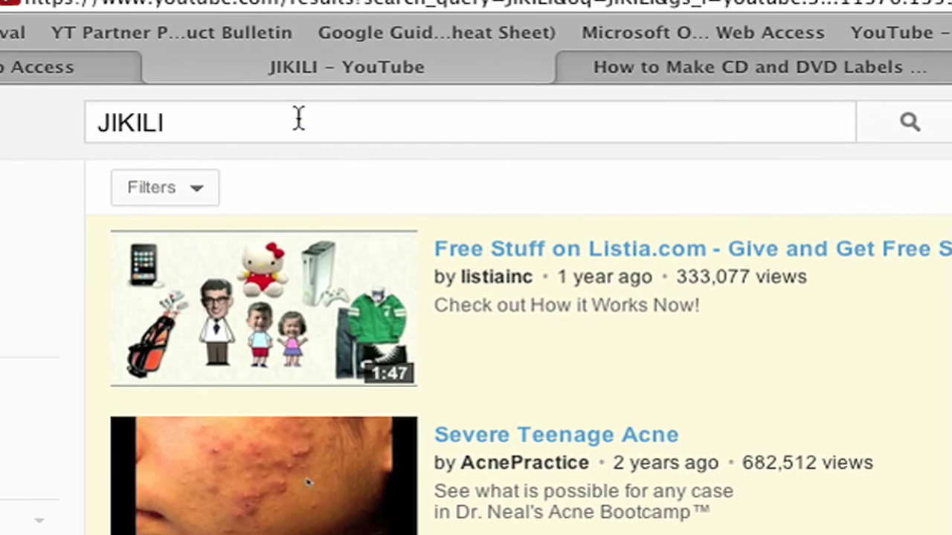
click(296, 119)
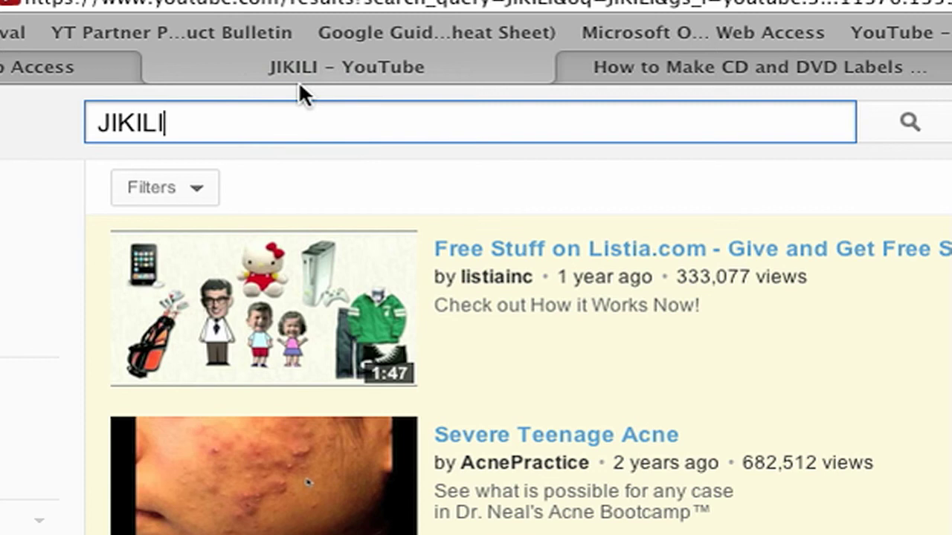
text(123)
key(Return)
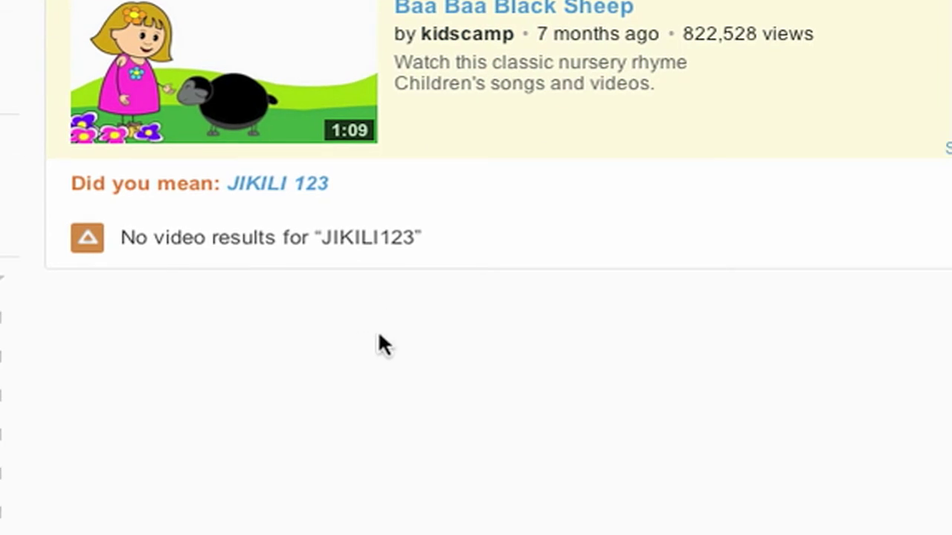
click(386, 392)
drag(486, 246, 72, 236)
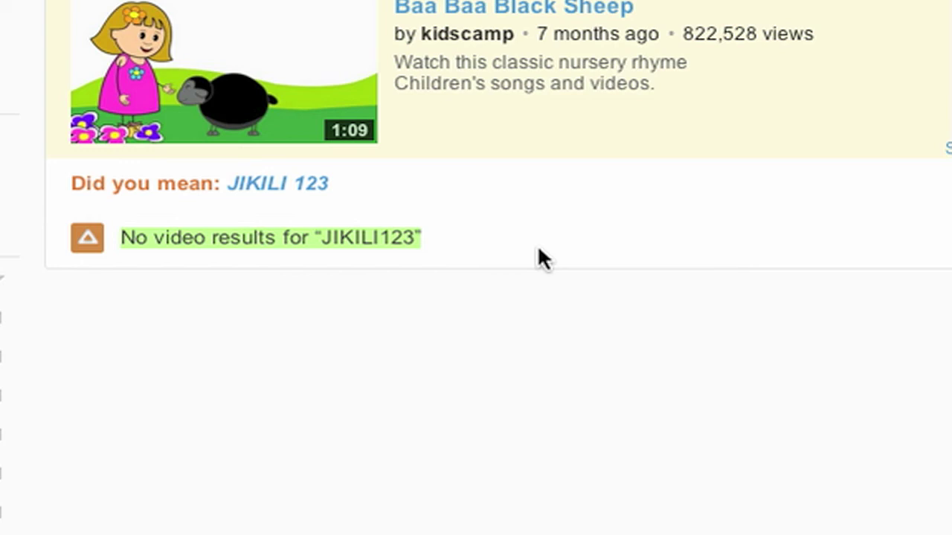
click(519, 212)
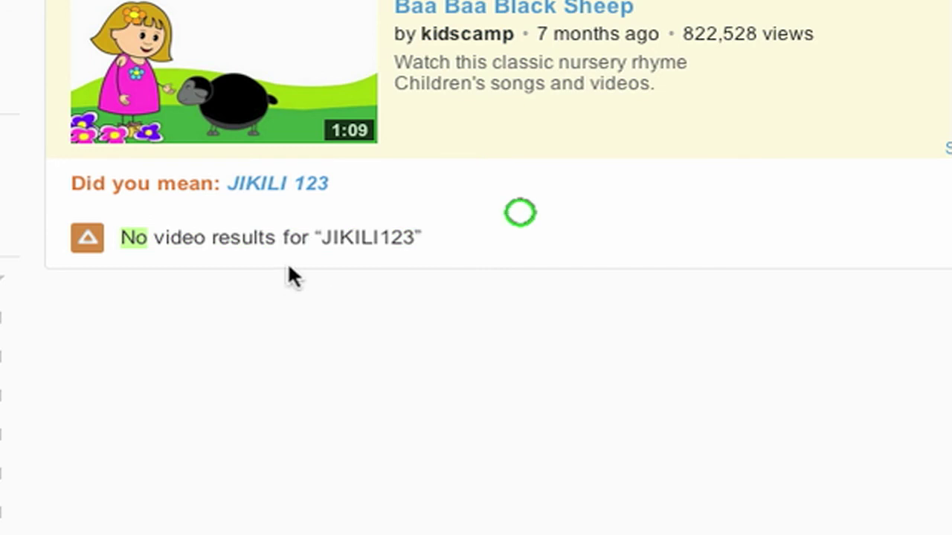
drag(320, 246, 416, 240)
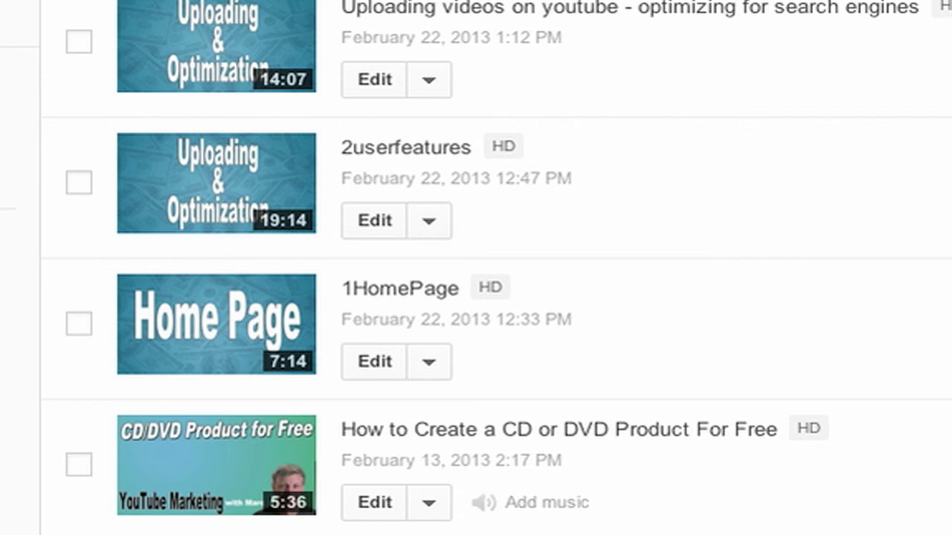
Step: Scroll the Video Manager list and open the 'YouTube comments' video for editing
scroll(476, 268, down, 5)
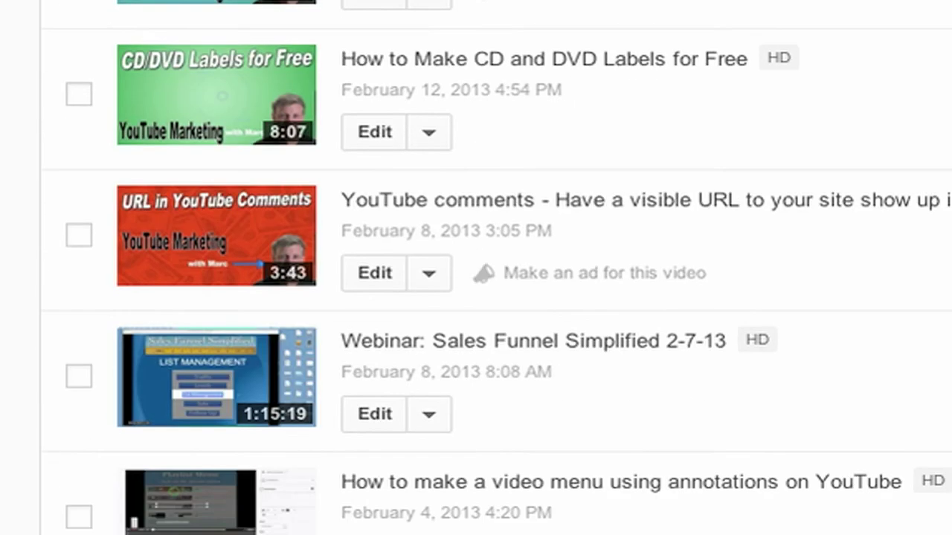
click(369, 267)
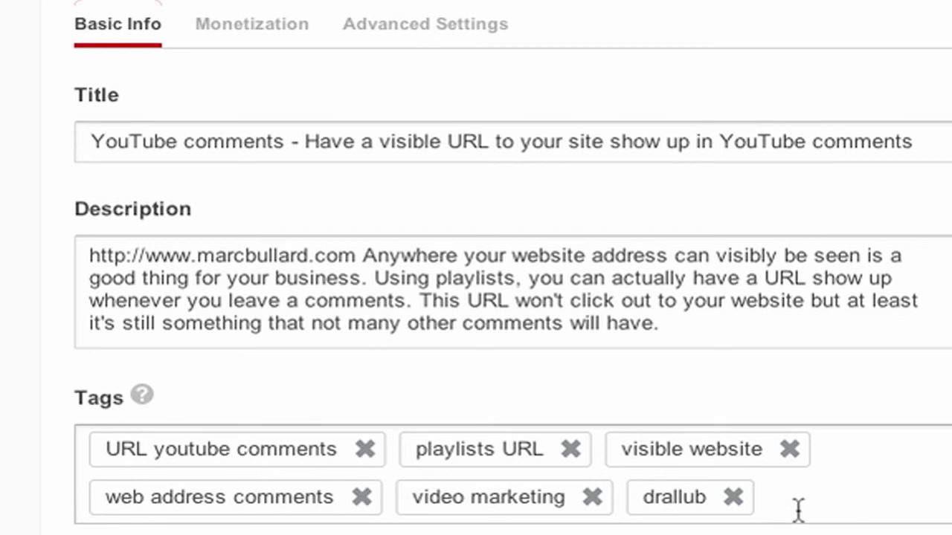
click(681, 501)
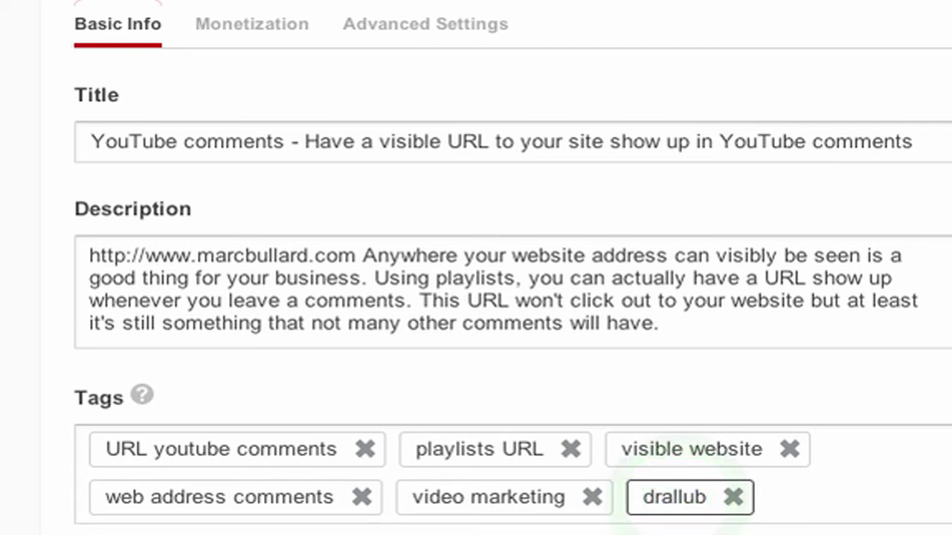